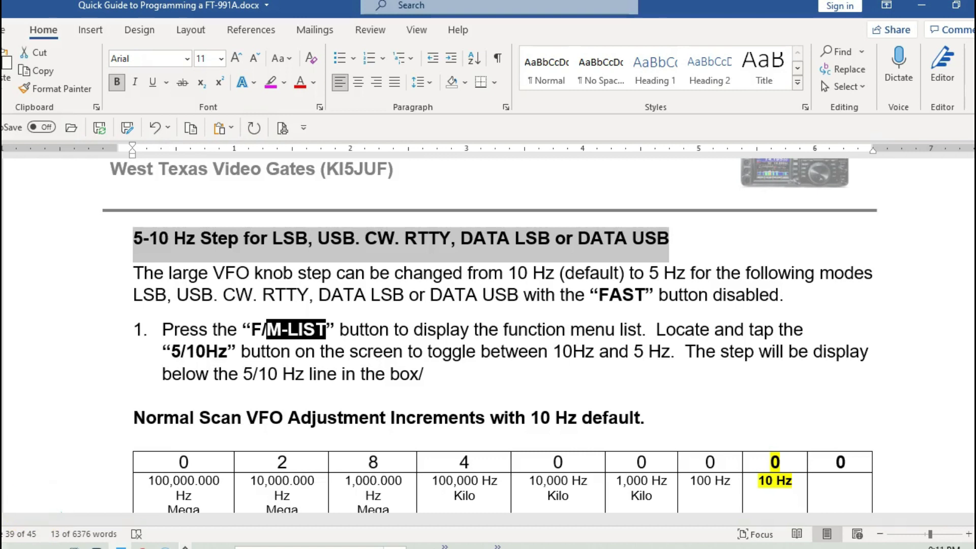
Highlight F/M-LIST and 5/10Hz in step 1 of the guide.
scroll(39, 413, "down", 3)
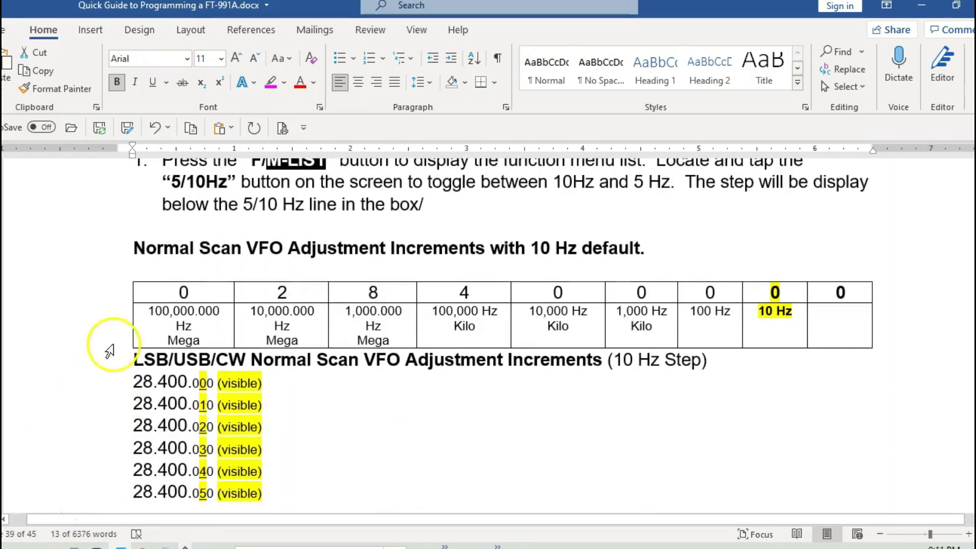
scroll(183, 292, "up", 1)
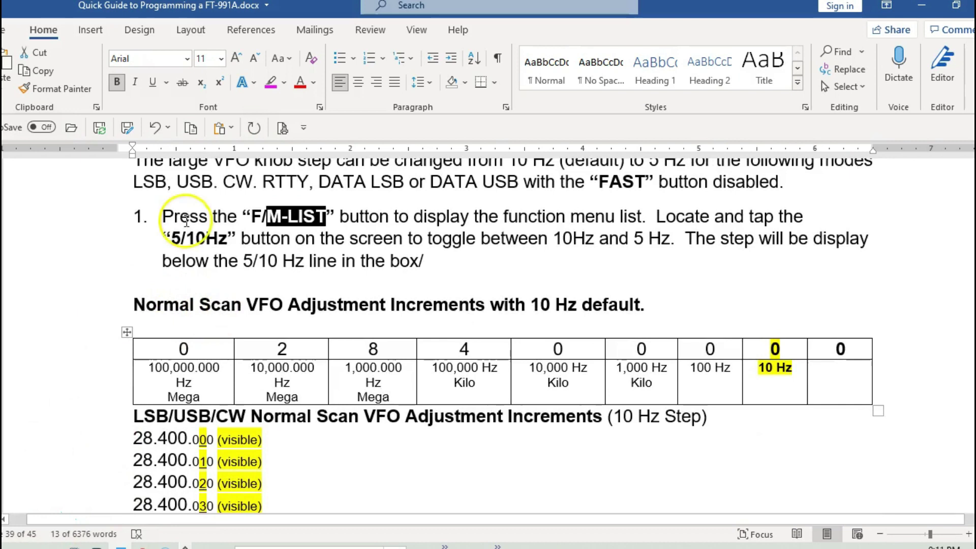
double_click(256, 212)
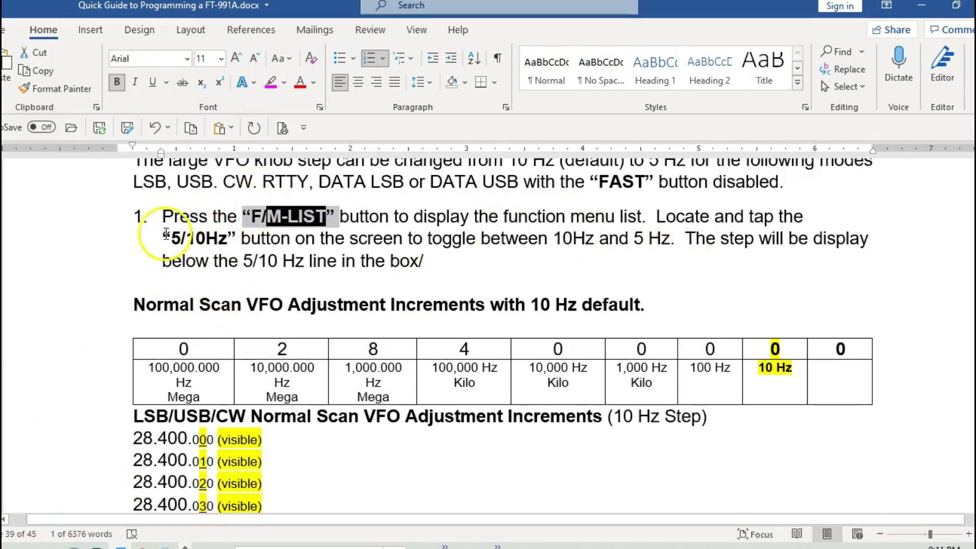
left_click_drag(166, 233, 218, 244)
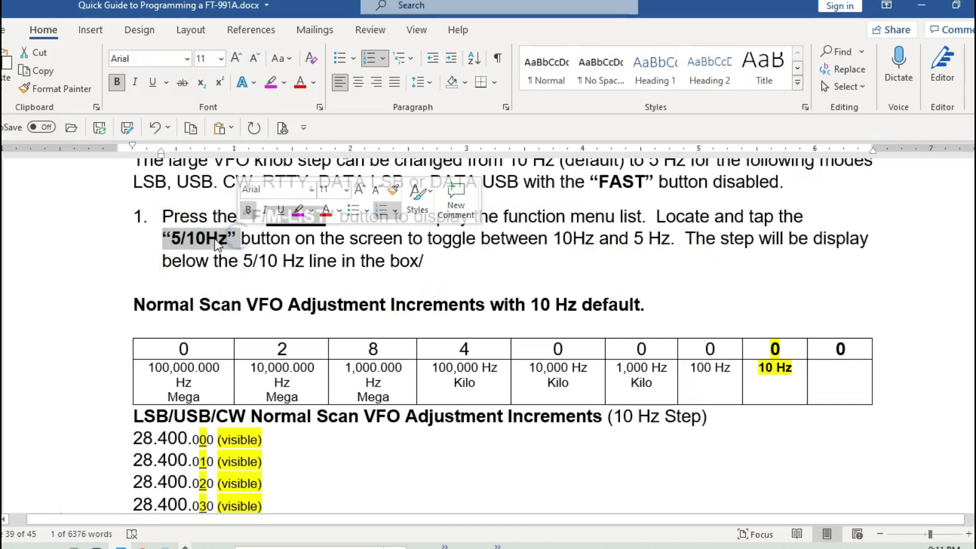
scroll(229, 300, "down", 2)
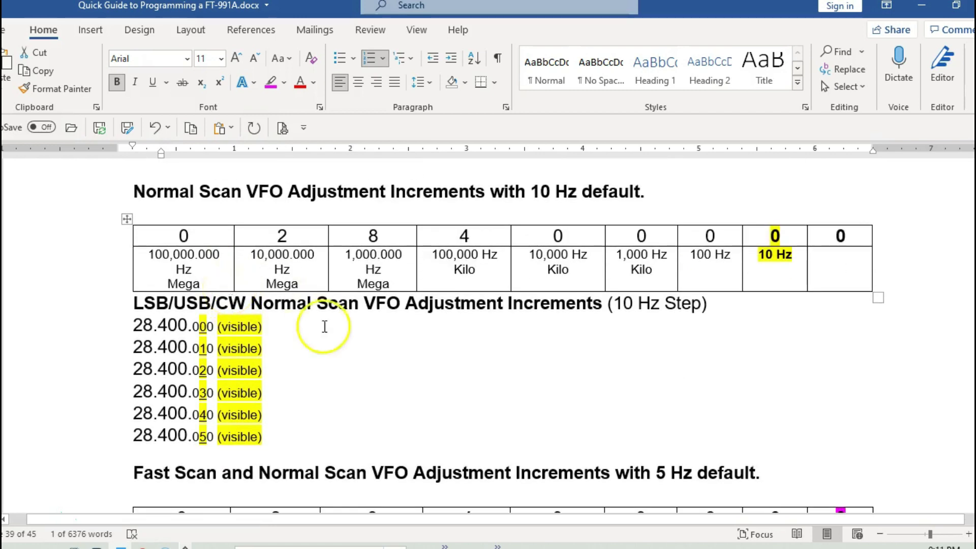
scroll(322, 327, "up", 2)
scroll(528, 301, "up", 1)
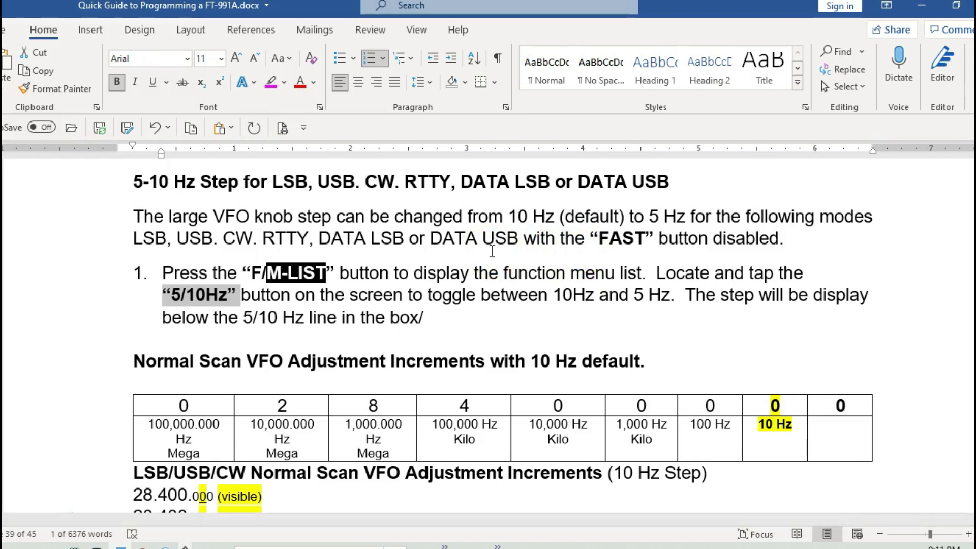
Highlight the 5-10 Hz Step heading and the note that FAST is disabled.
left_click_drag(133, 182, 242, 182)
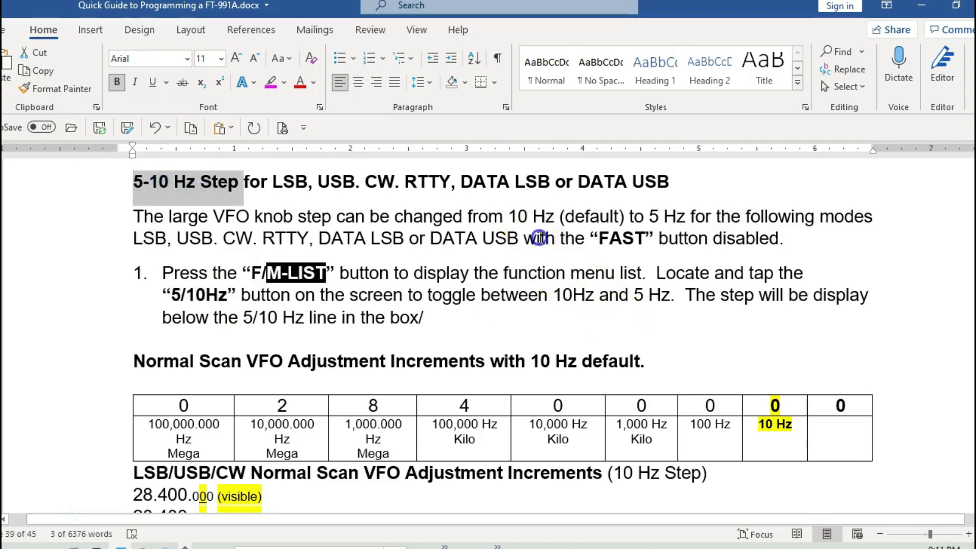
left_click_drag(526, 239, 826, 236)
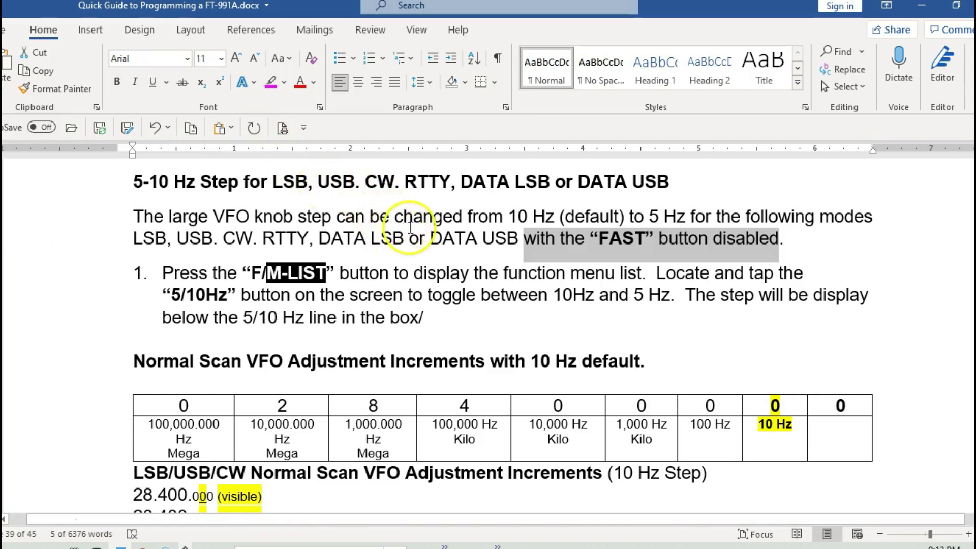
scroll(381, 295, "down", 3)
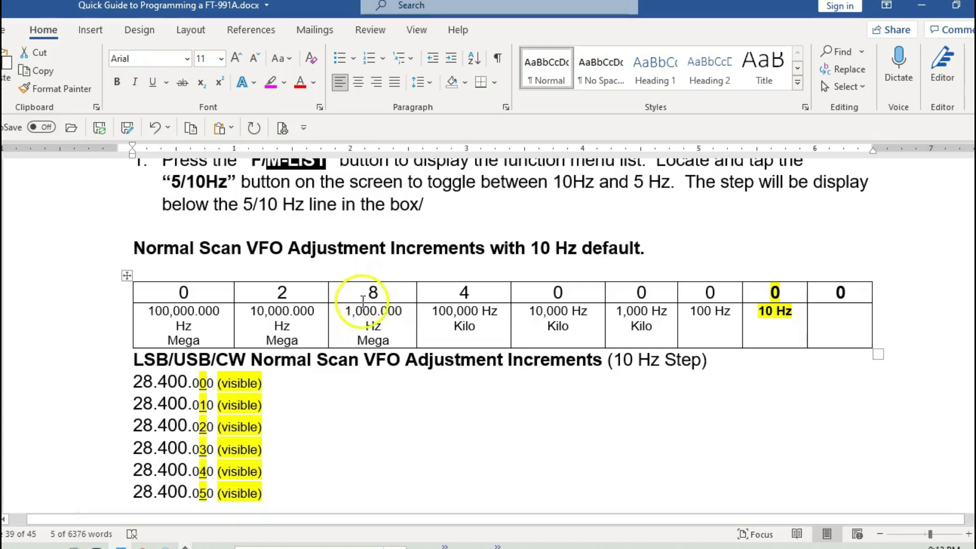
scroll(372, 291, "up", 3)
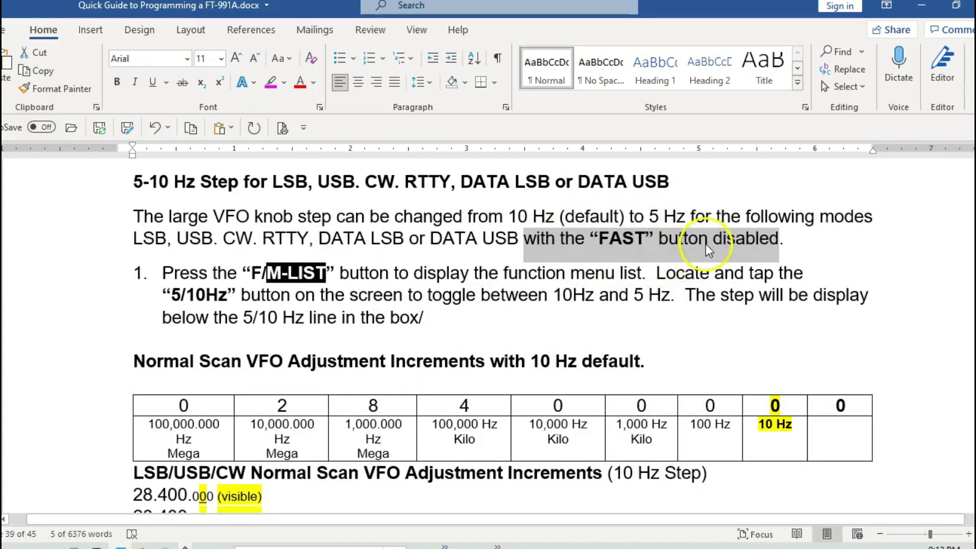
left_click_drag(711, 239, 778, 238)
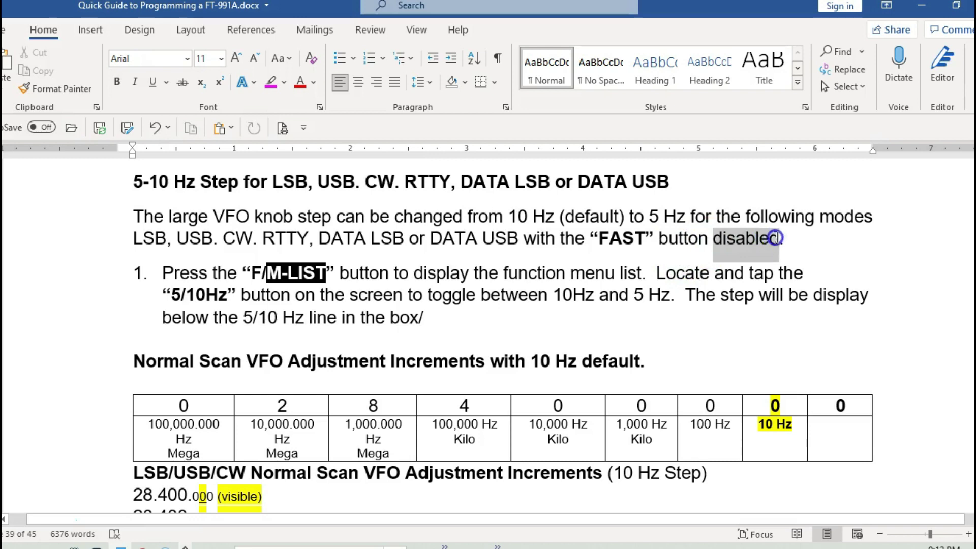
scroll(477, 315, "down", 4)
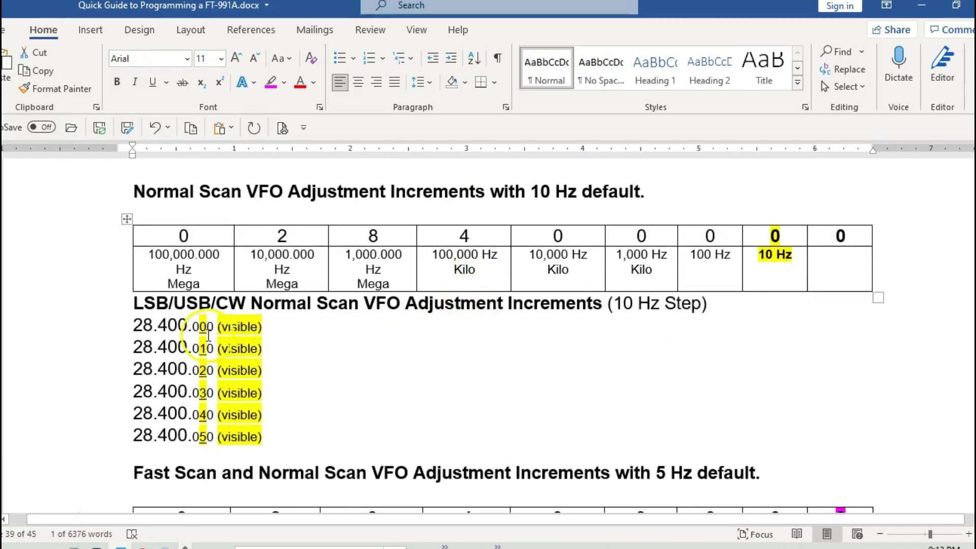
Bold the final 0 of the 28.400.000, 28.400.010 and 28.400.020 lines.
left_click_drag(202, 326, 206, 325)
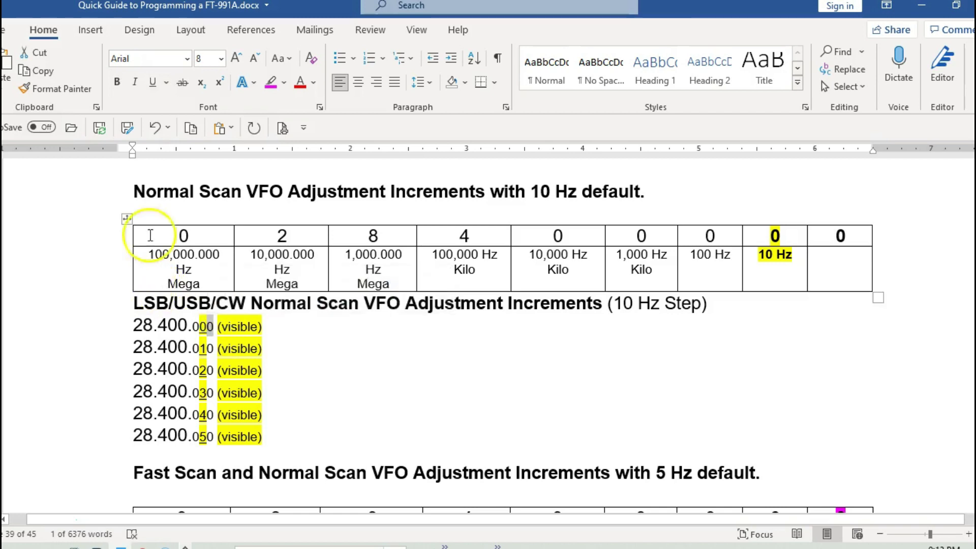
left_click(121, 87)
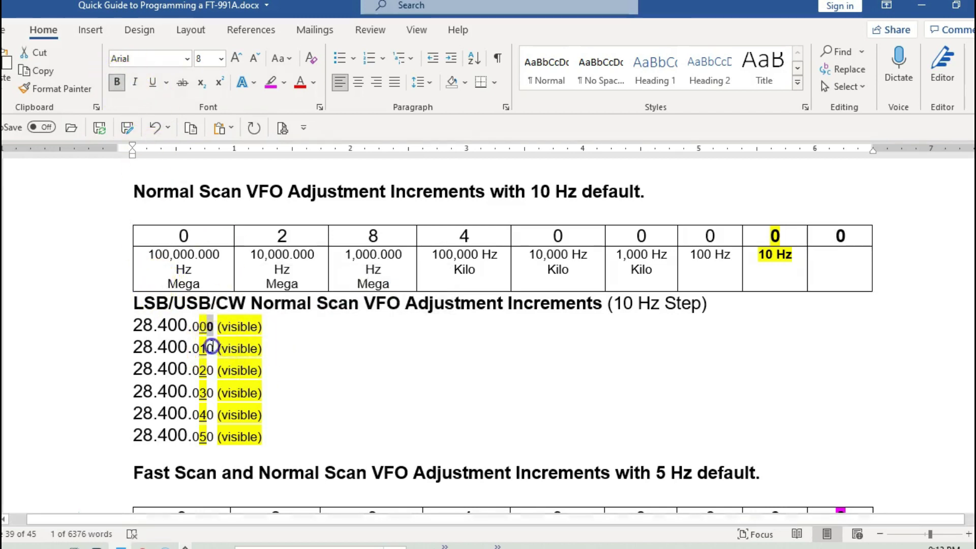
left_click_drag(214, 348, 205, 349)
left_click(120, 85)
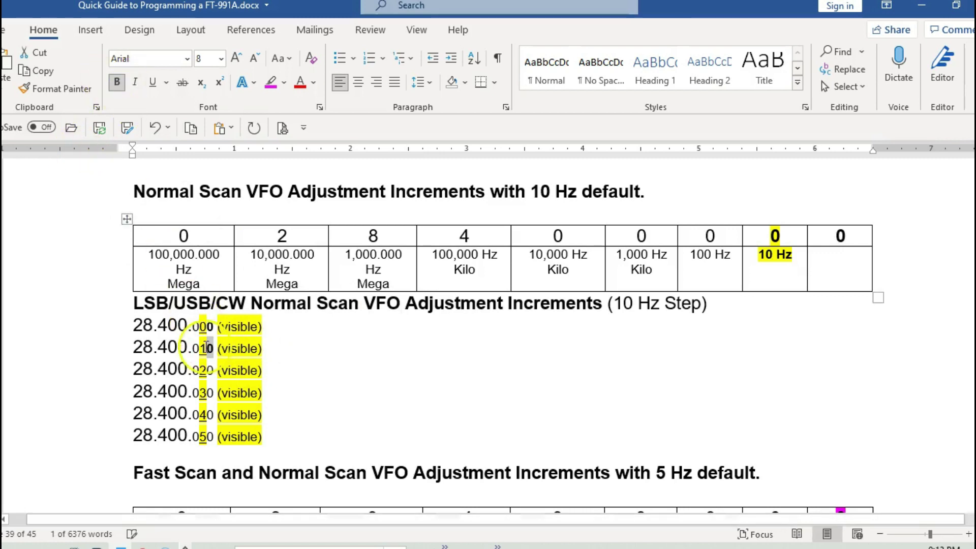
left_click_drag(214, 371, 207, 370)
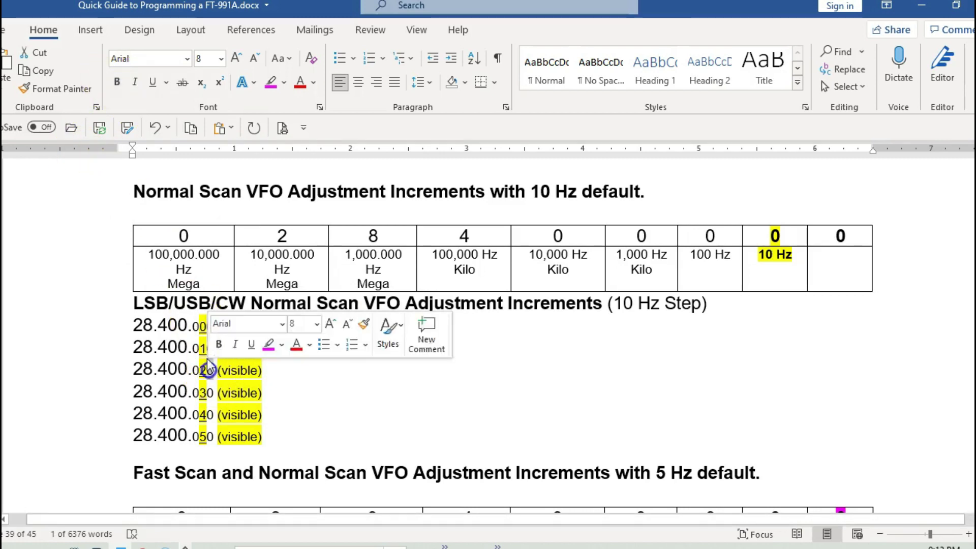
left_click(116, 83)
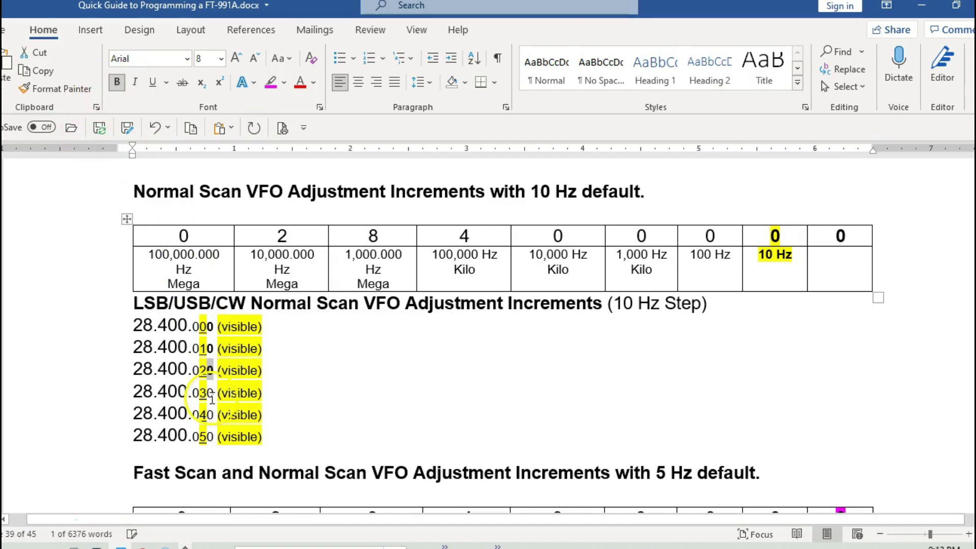
Bold the final 0 of 28.400.030, 28.400.040 and 28.400.050, then select the 10 Hz section.
left_click_drag(206, 393, 214, 393)
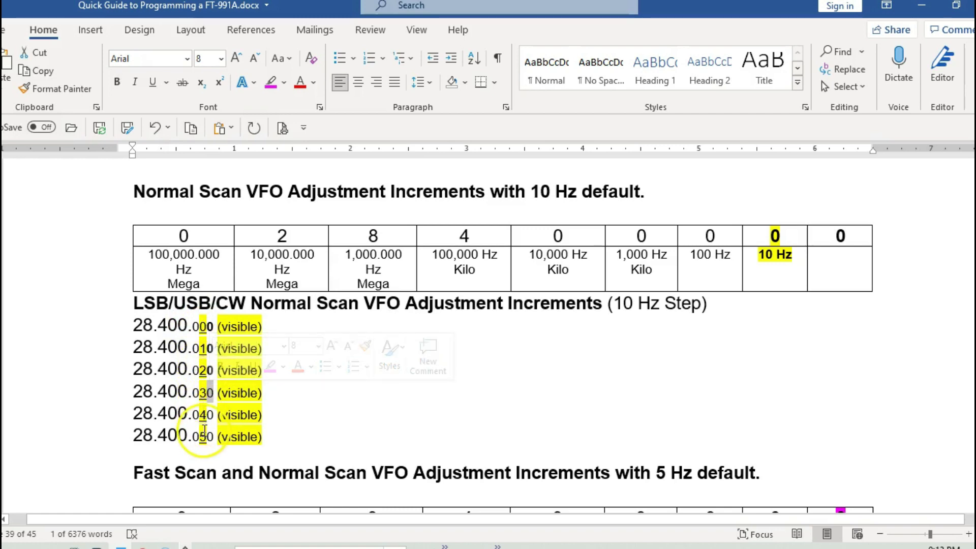
left_click(116, 85)
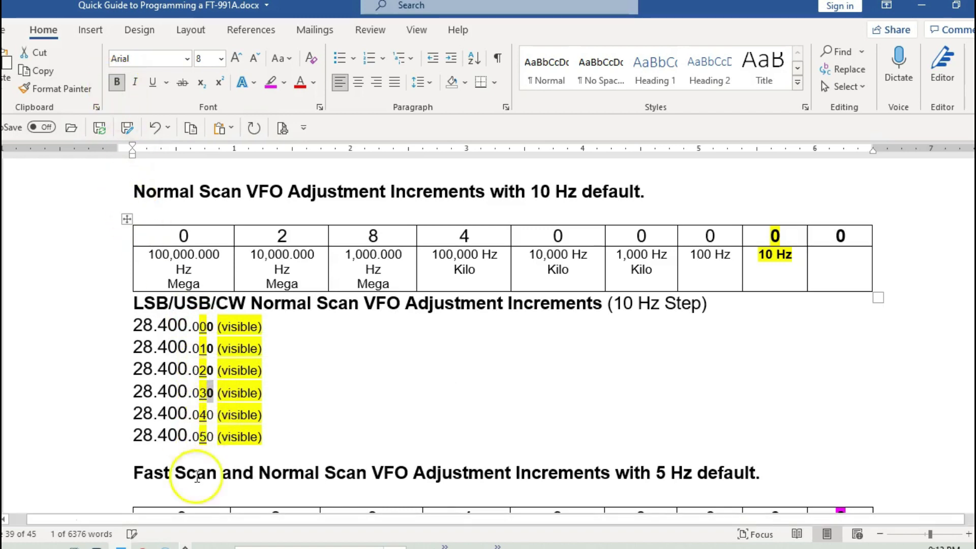
left_click_drag(207, 418, 213, 418)
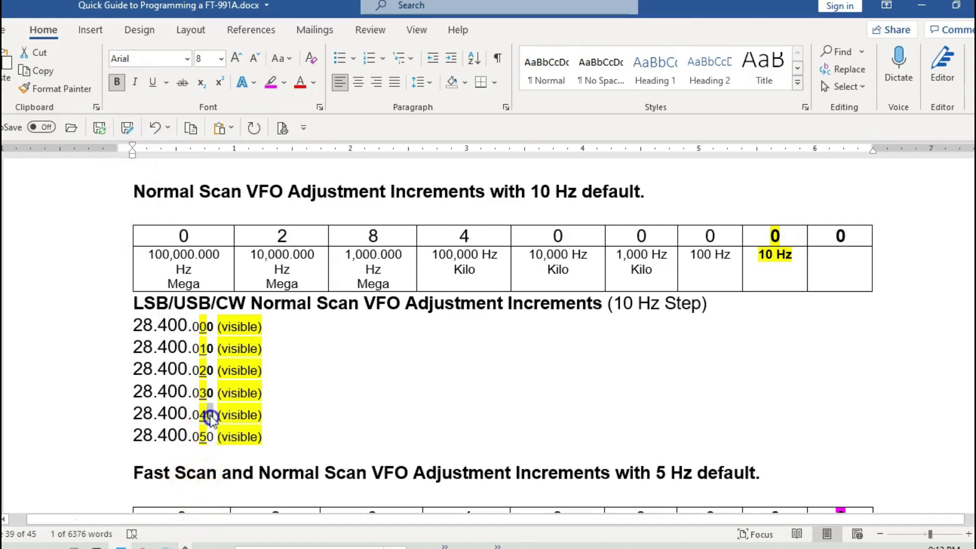
left_click(114, 83)
left_click_drag(206, 438, 213, 439)
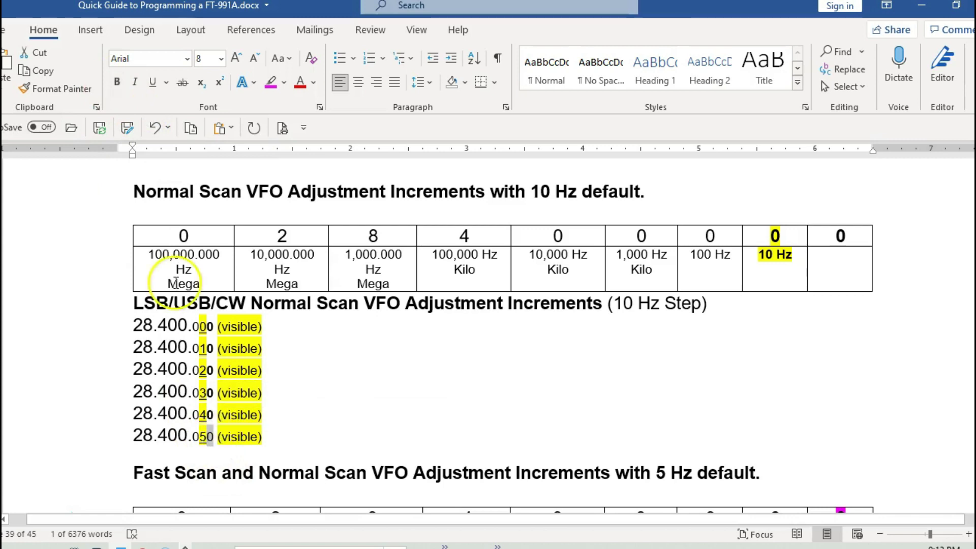
left_click(117, 83)
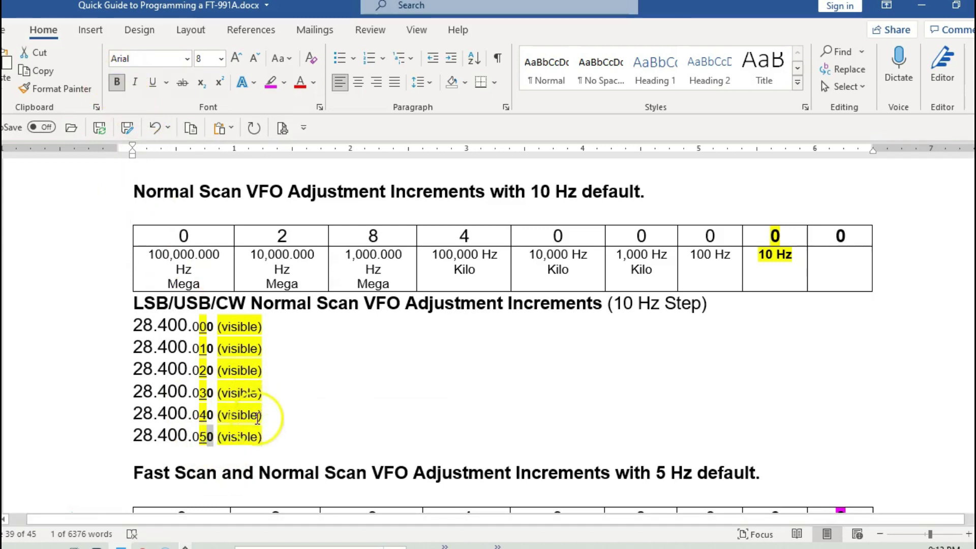
left_click_drag(100, 183, 859, 438)
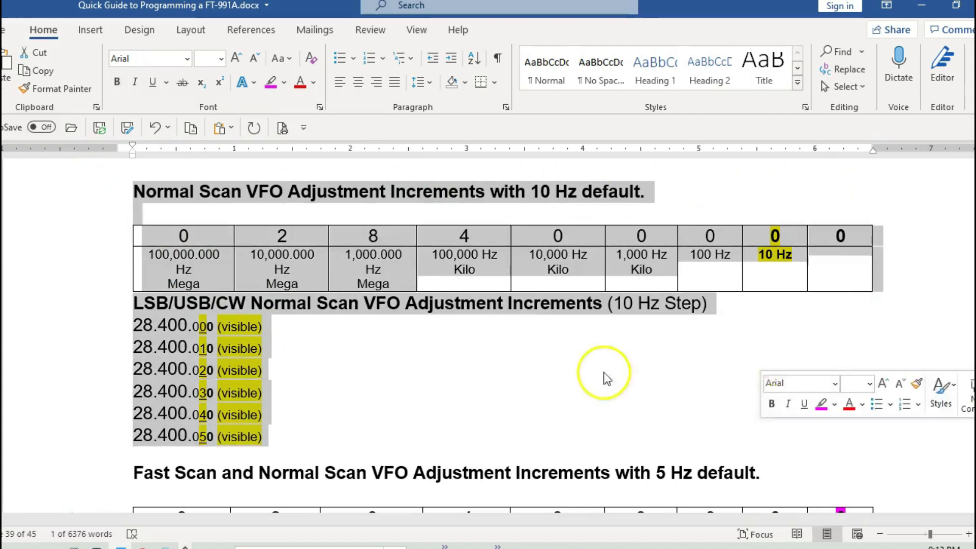
left_click(447, 327)
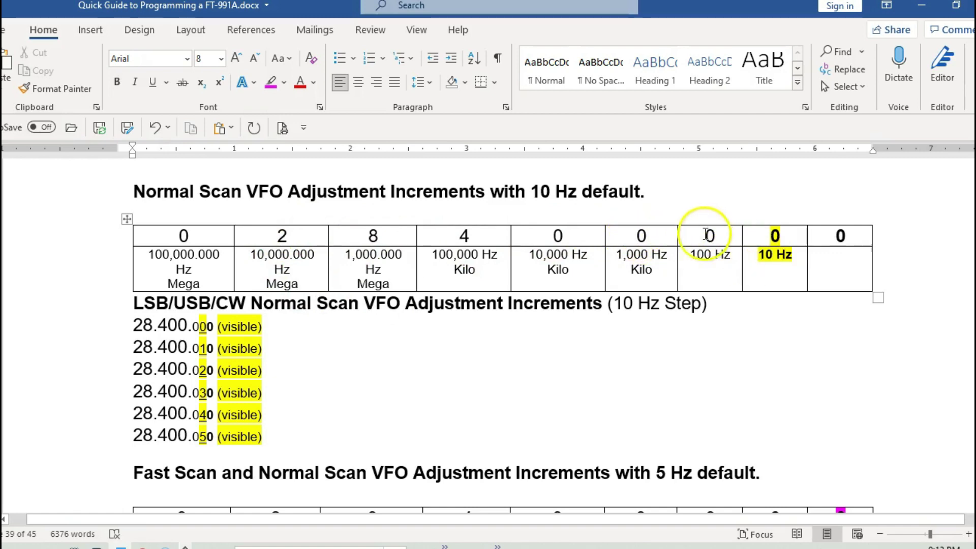
mouse_move(706, 234)
left_mouse_down()
mouse_move(923, 235)
mouse_move(909, 244)
left_mouse_up()
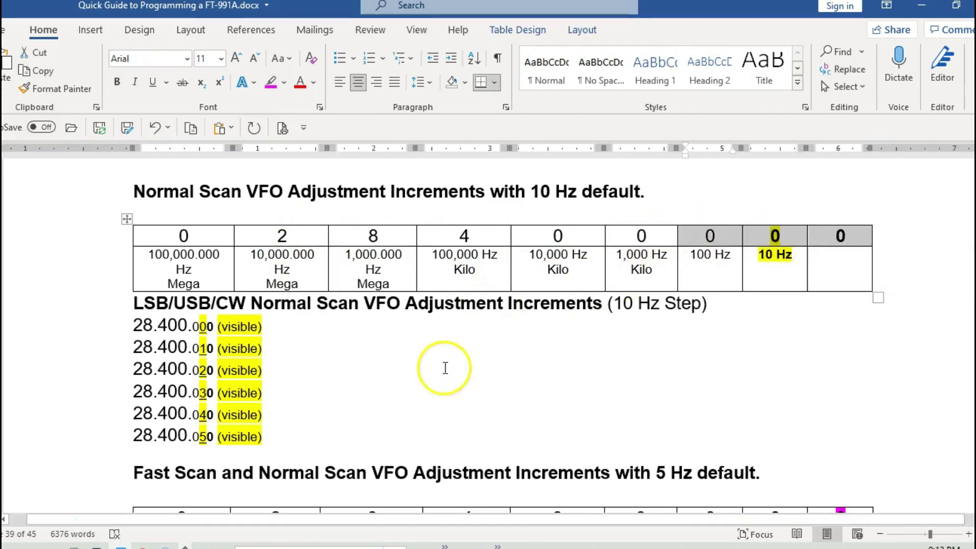
scroll(621, 315, "down", 3)
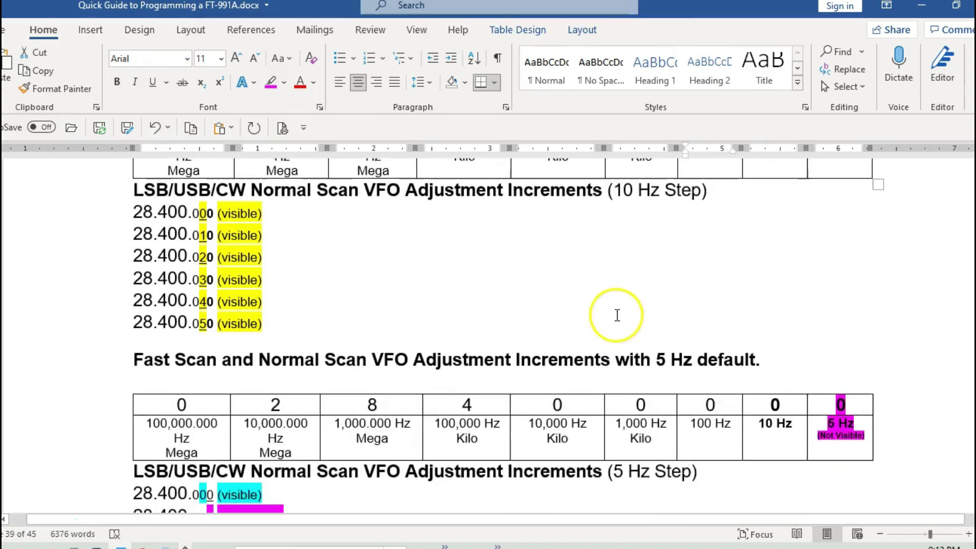
scroll(617, 315, "down", 3)
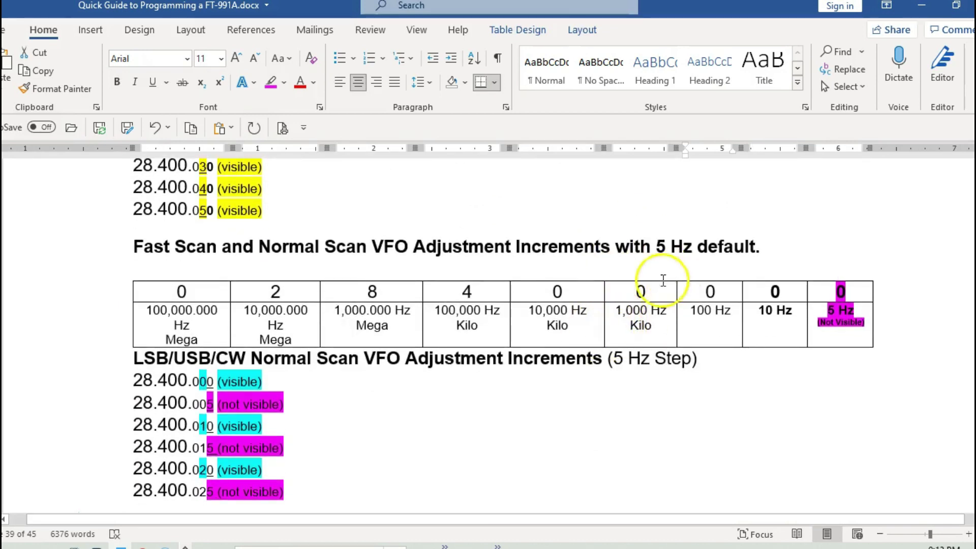
scroll(556, 298, "down", 1)
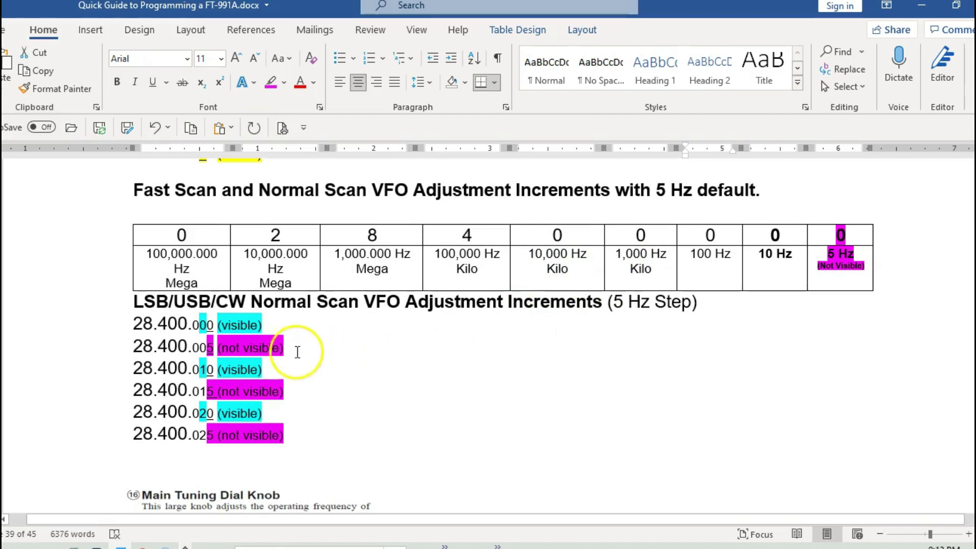
scroll(740, 273, "up", 3)
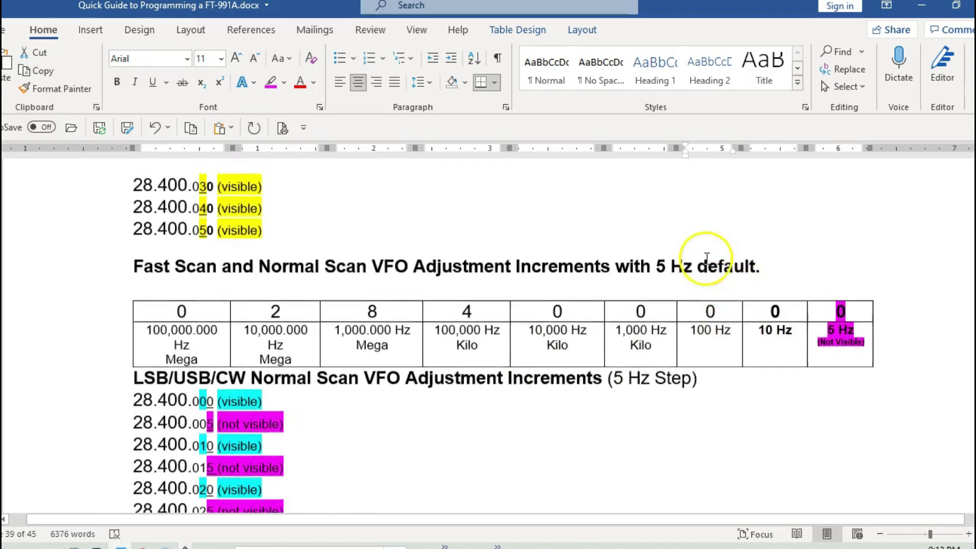
scroll(732, 366, "down", 1)
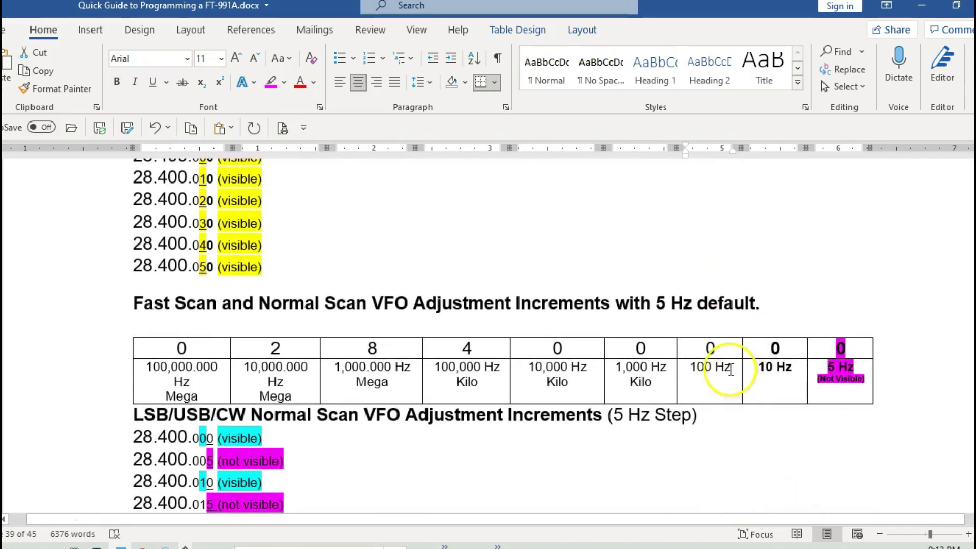
scroll(708, 366, "up", 2)
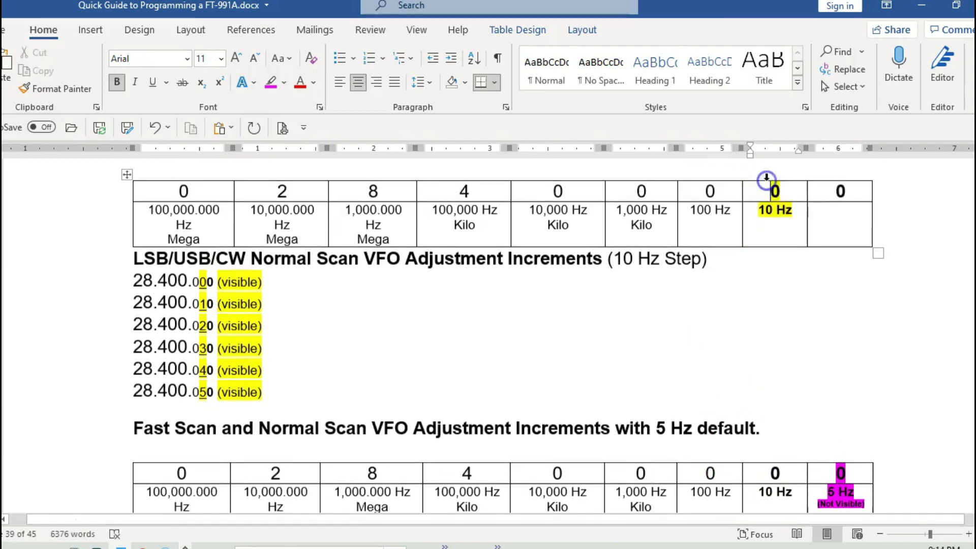
left_click_drag(771, 195, 789, 211)
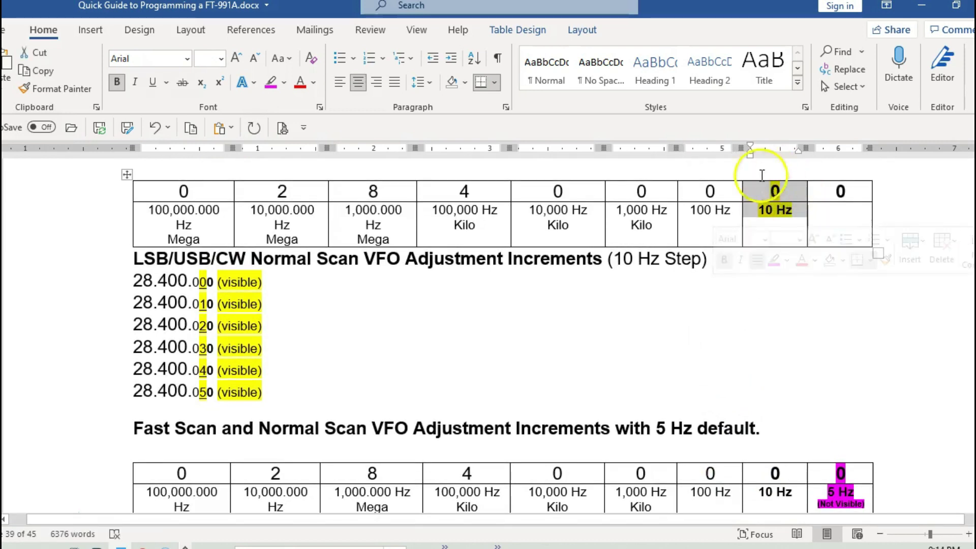
scroll(656, 400, "down", 4)
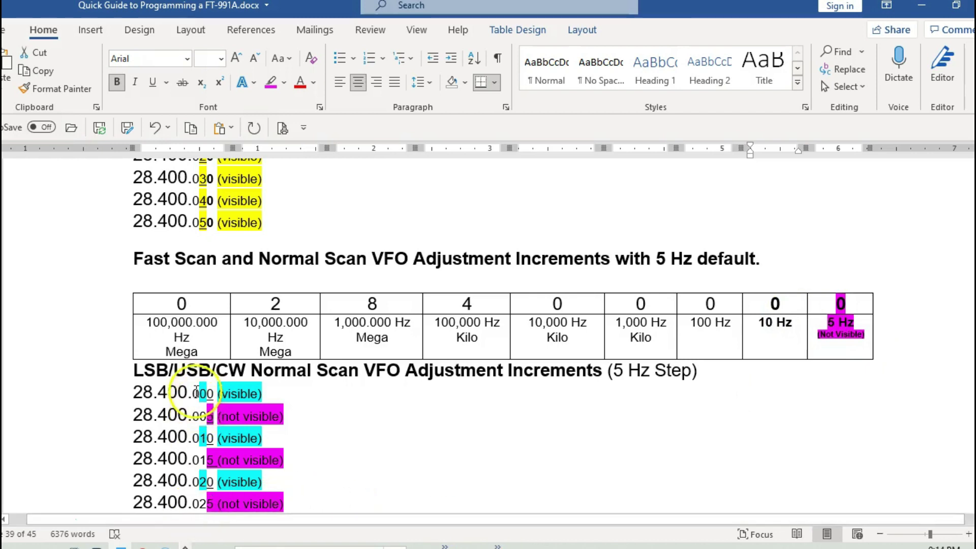
left_click_drag(207, 393, 281, 416)
left_click(247, 399)
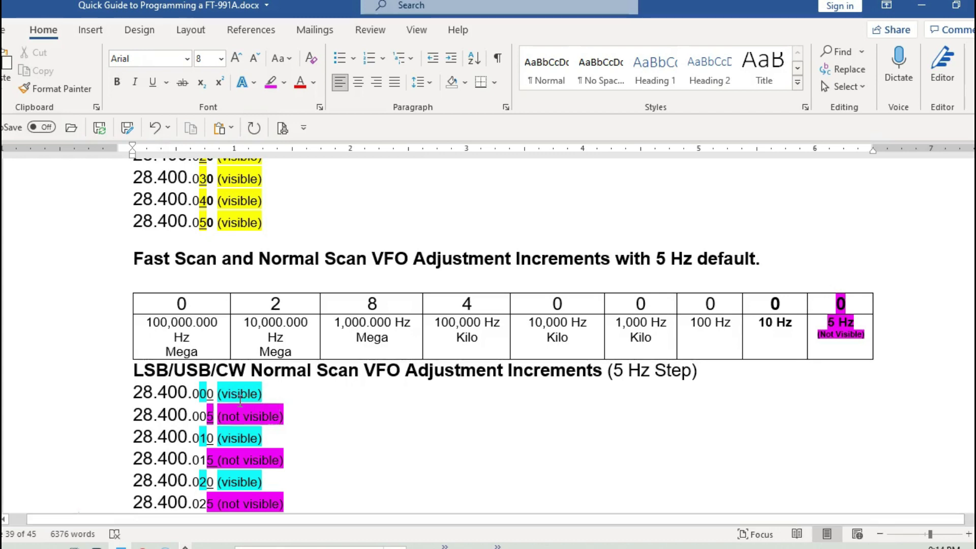
scroll(231, 445, "down", 3)
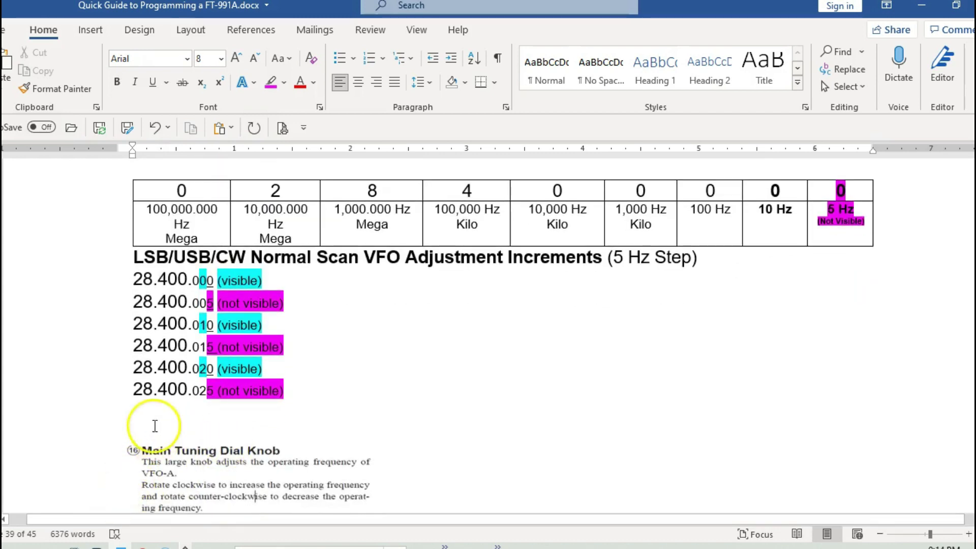